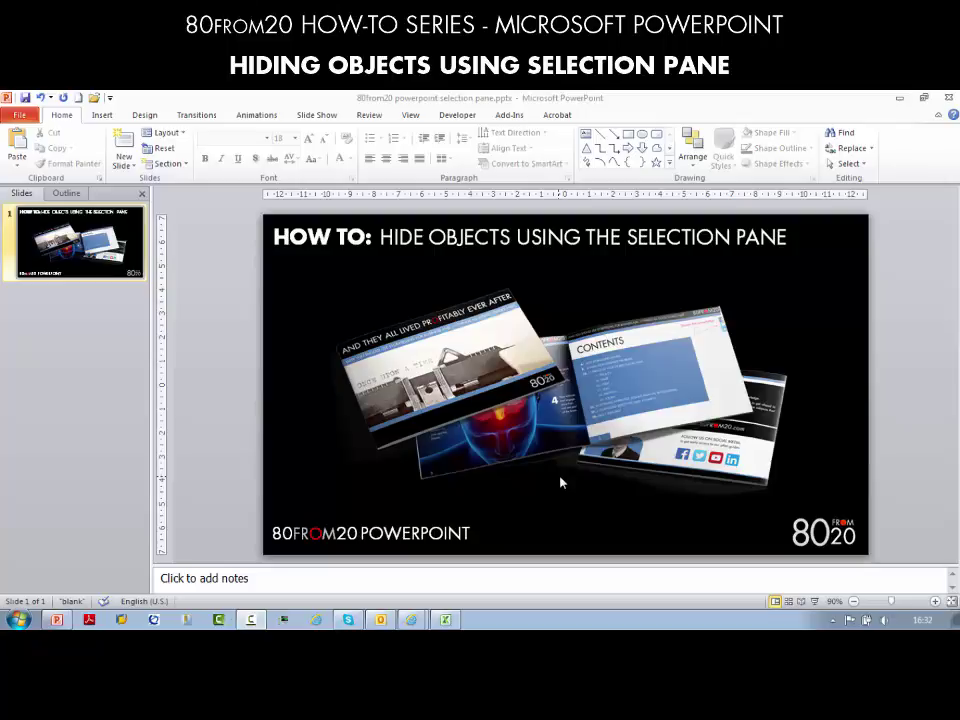
# Draw a large oval circle over the centre of the slide, enlarging it toward the upper left
pyautogui.click(102, 116)
pyautogui.click(195, 155)
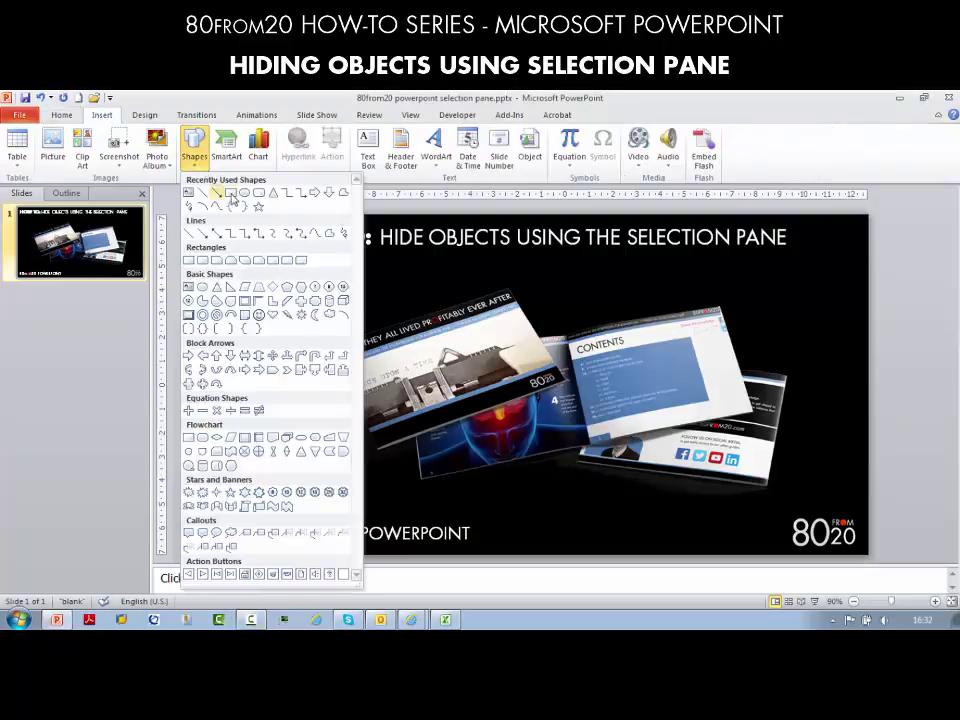
pyautogui.click(244, 192)
pyautogui.moveTo(466, 285)
pyautogui.mouseDown()
pyautogui.moveTo(612, 490)
pyautogui.moveTo(685, 513)
pyautogui.mouseUp()
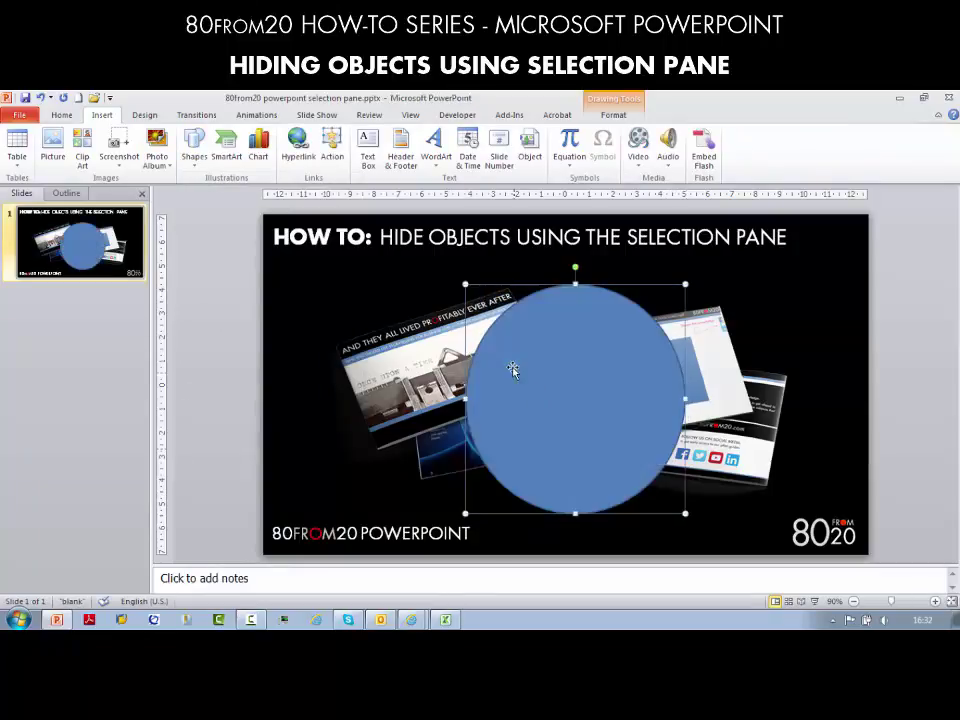
pyautogui.moveTo(465, 285); pyautogui.dragTo(437, 266)
# Give the circle a solid dark red fill in Format Shape
pyautogui.rightClick(498, 317)
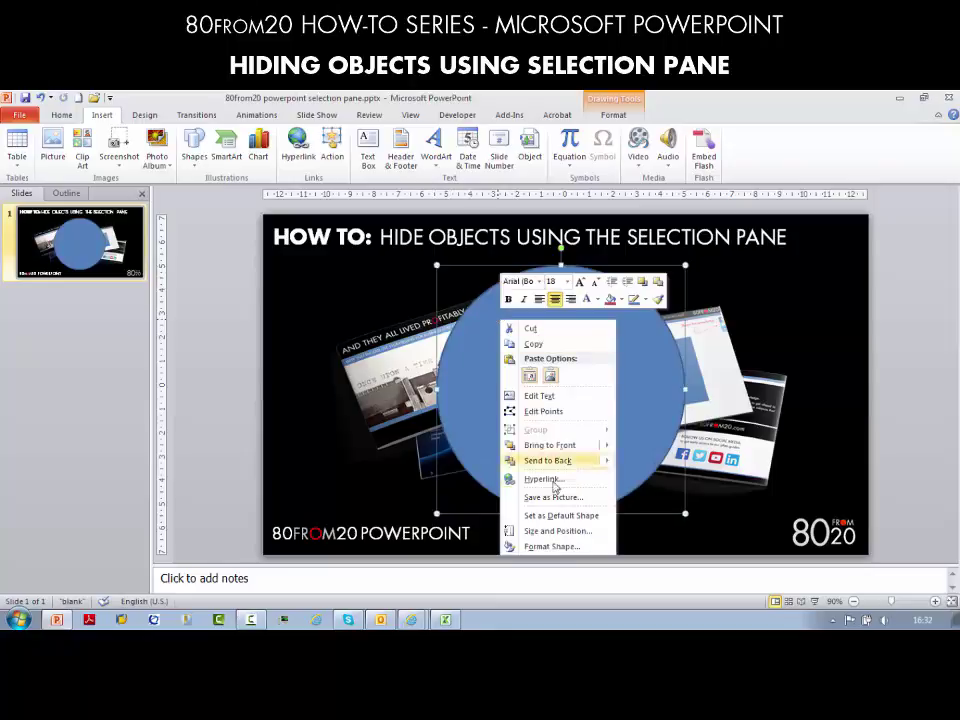
pyautogui.click(551, 546)
pyautogui.click(337, 231)
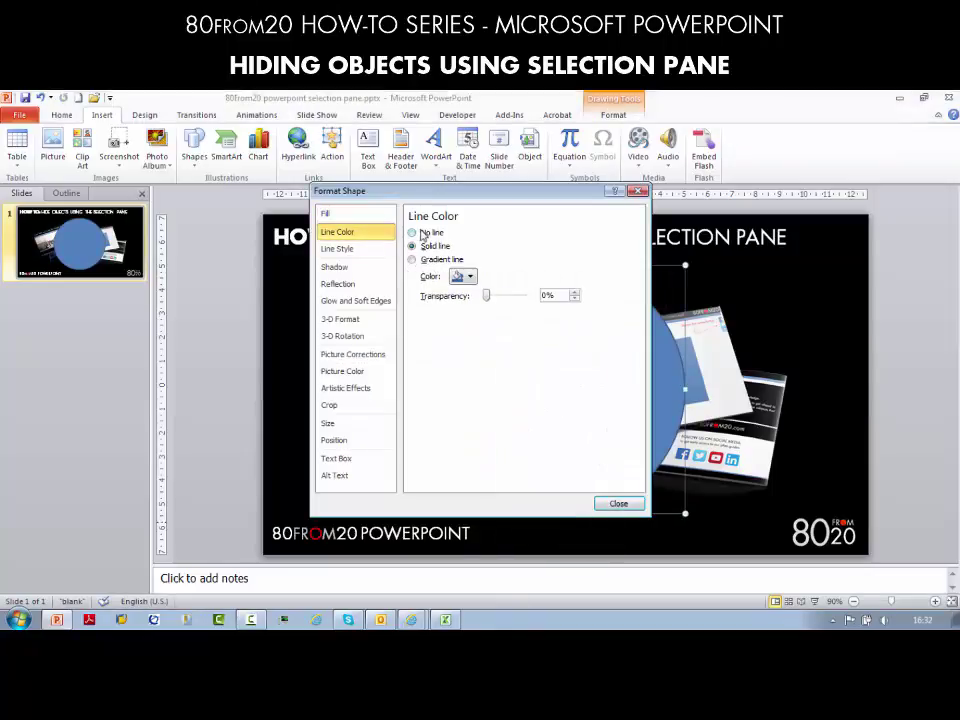
pyautogui.click(345, 213)
pyautogui.click(468, 330)
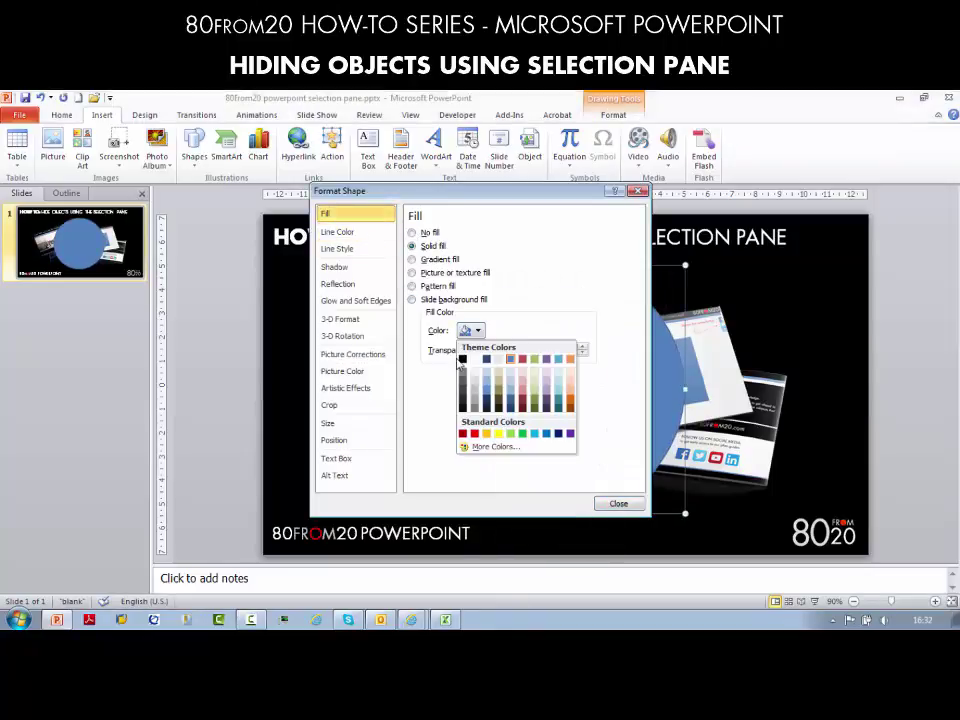
pyautogui.click(462, 434)
pyautogui.click(616, 504)
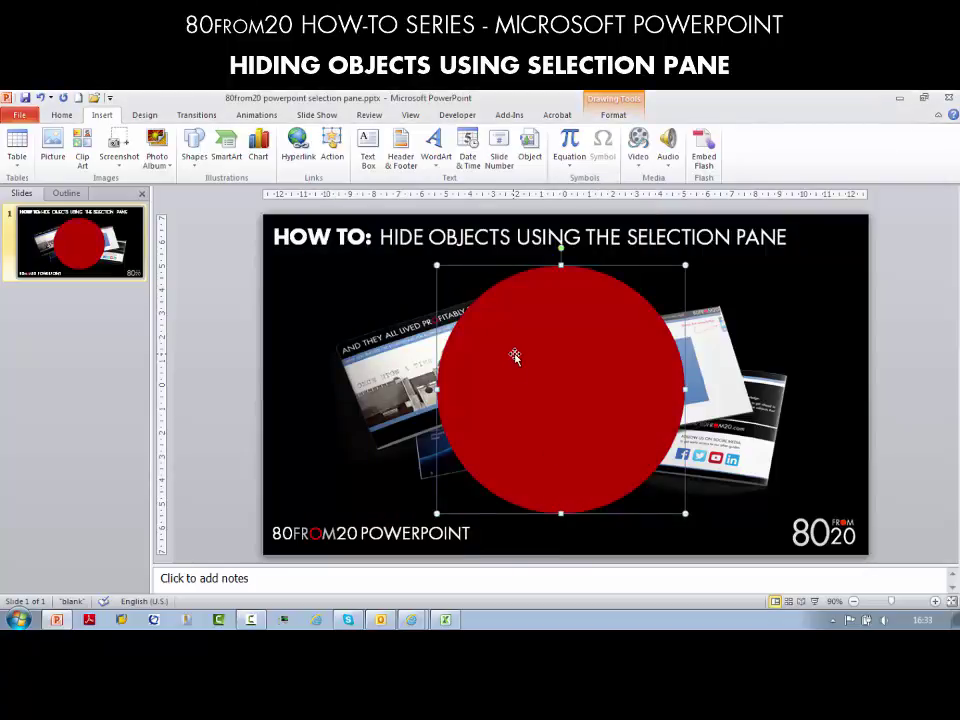
# Send the red circle to the back, behind the e-book pictures
pyautogui.rightClick(514, 357)
pyautogui.click(575, 498)
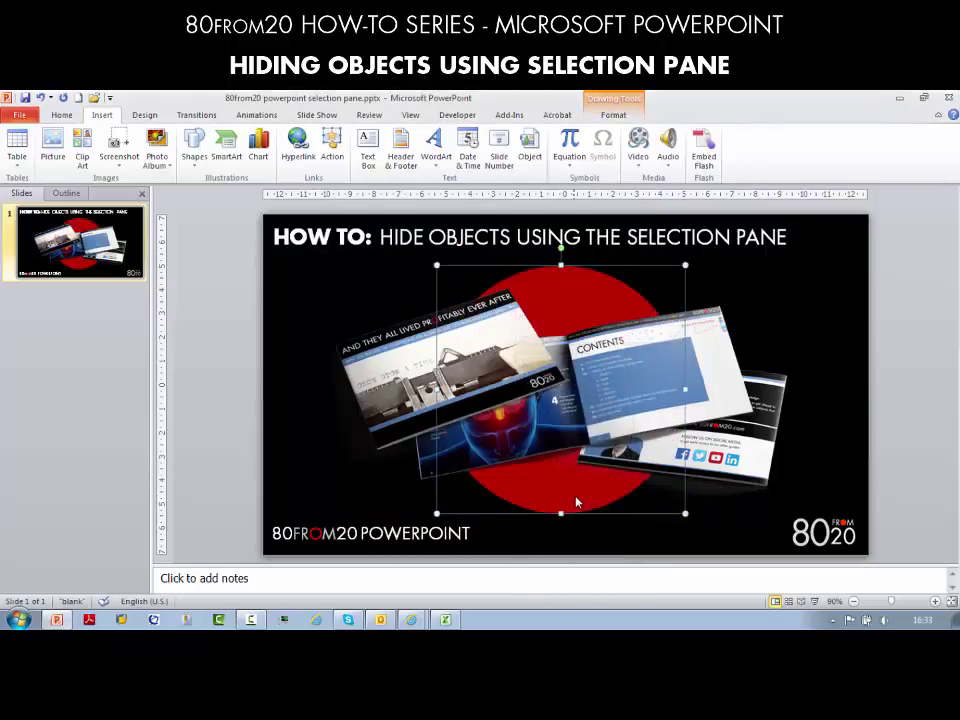
pyautogui.click(689, 559)
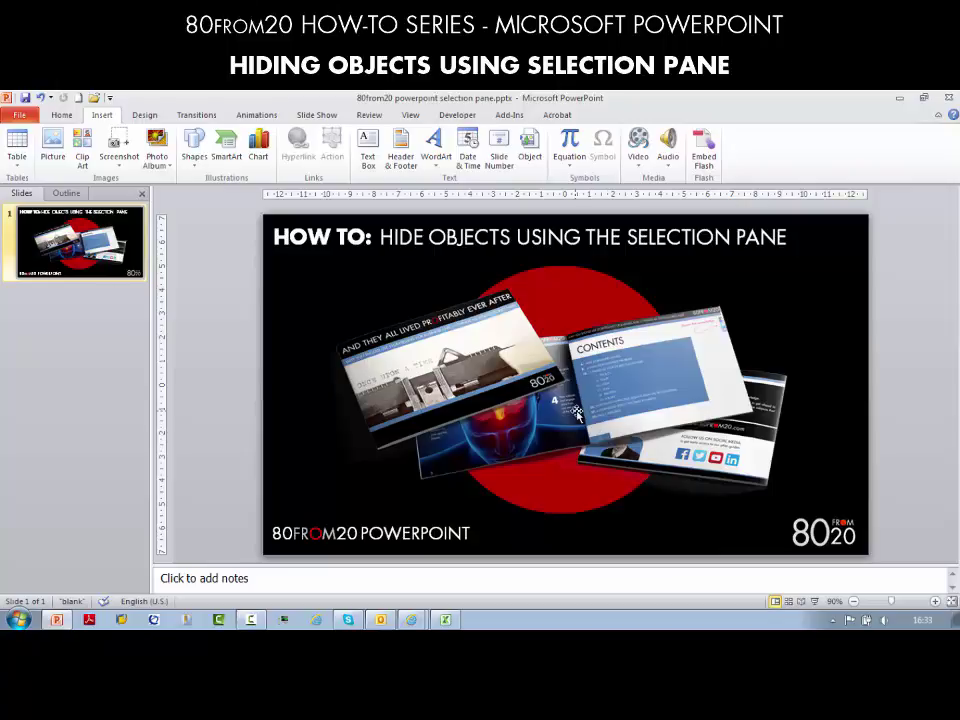
# Reposition the e-book picture group, returning it to the slide centre
pyautogui.click(546, 292)
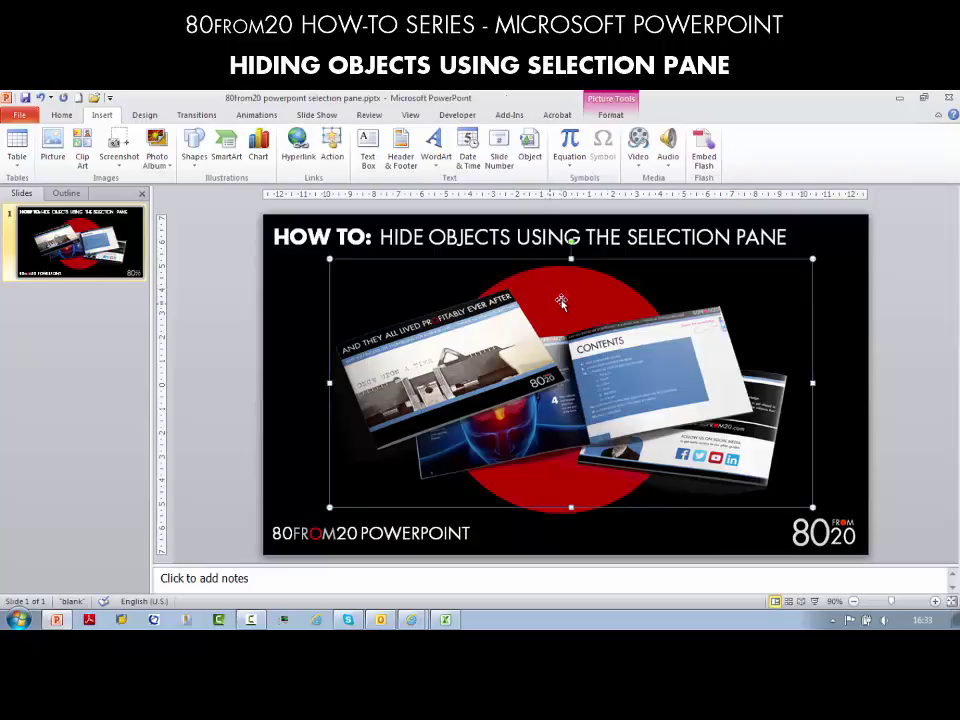
pyautogui.moveTo(563, 354); pyautogui.dragTo(443, 414)
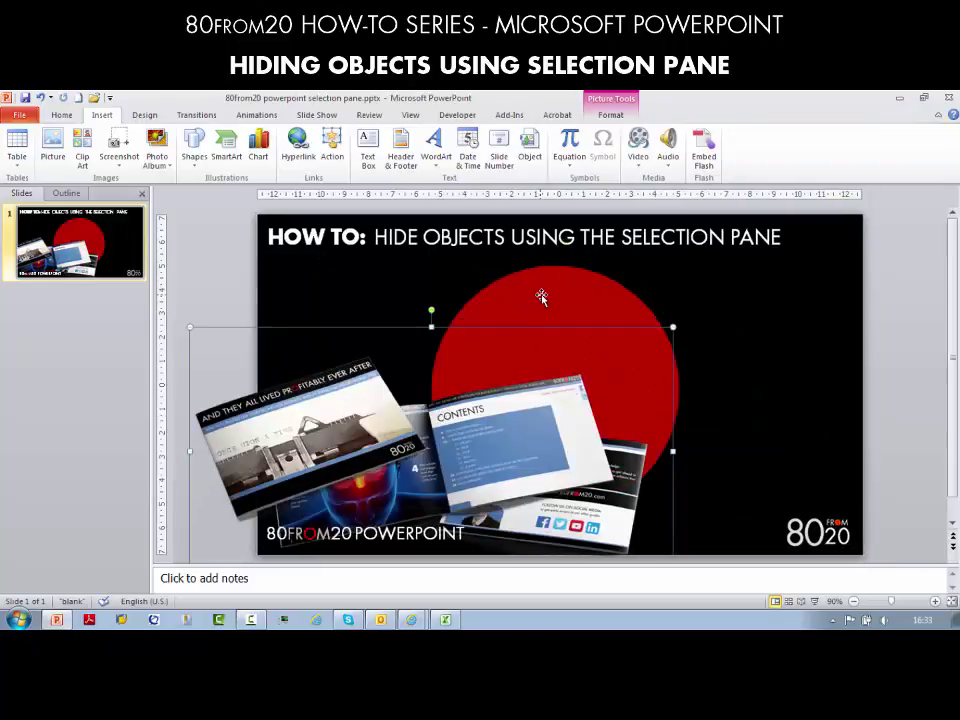
pyautogui.click(541, 297)
pyautogui.moveTo(298, 352); pyautogui.dragTo(445, 287)
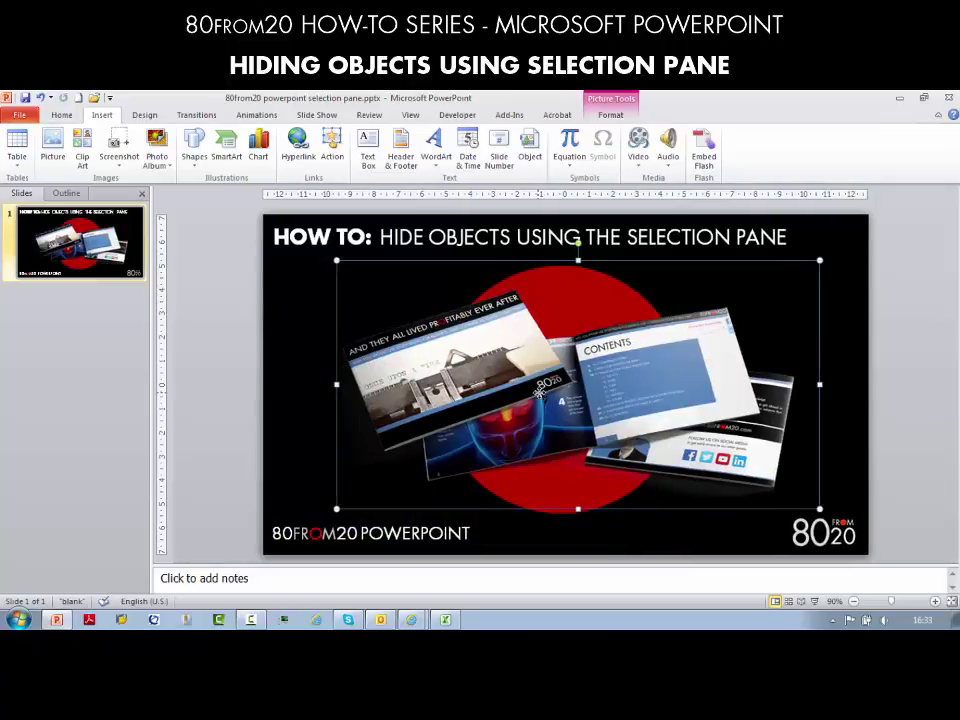
# Fix the stacking order so the red circle sits behind the picture group
pyautogui.rightClick(539, 395)
pyautogui.click(585, 518)
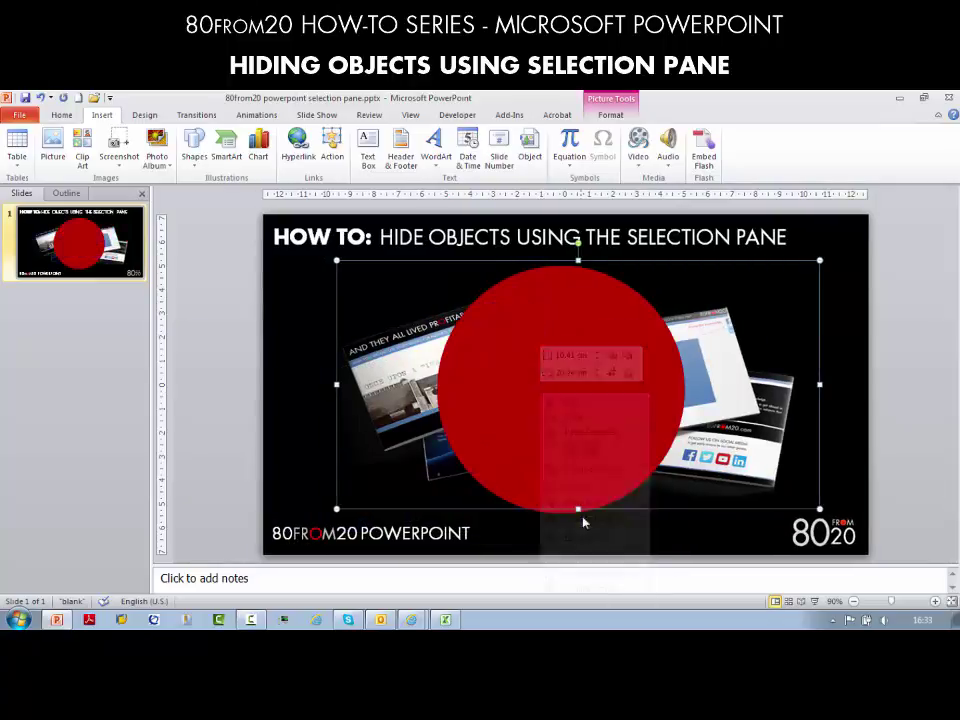
pyautogui.click(544, 358)
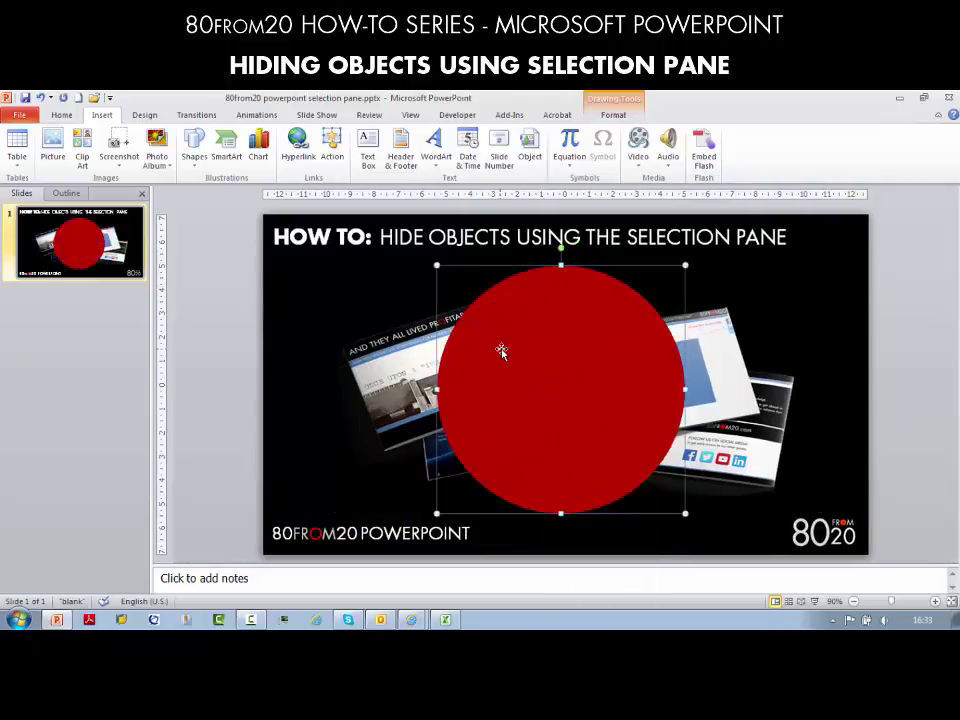
pyautogui.rightClick(501, 351)
pyautogui.click(562, 491)
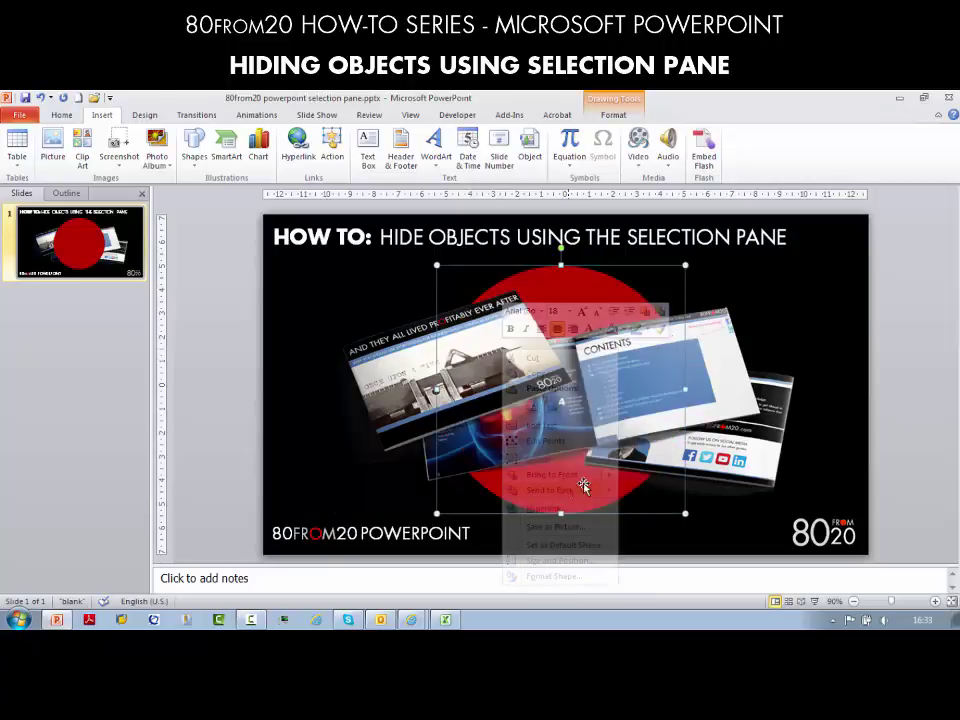
pyautogui.click(242, 407)
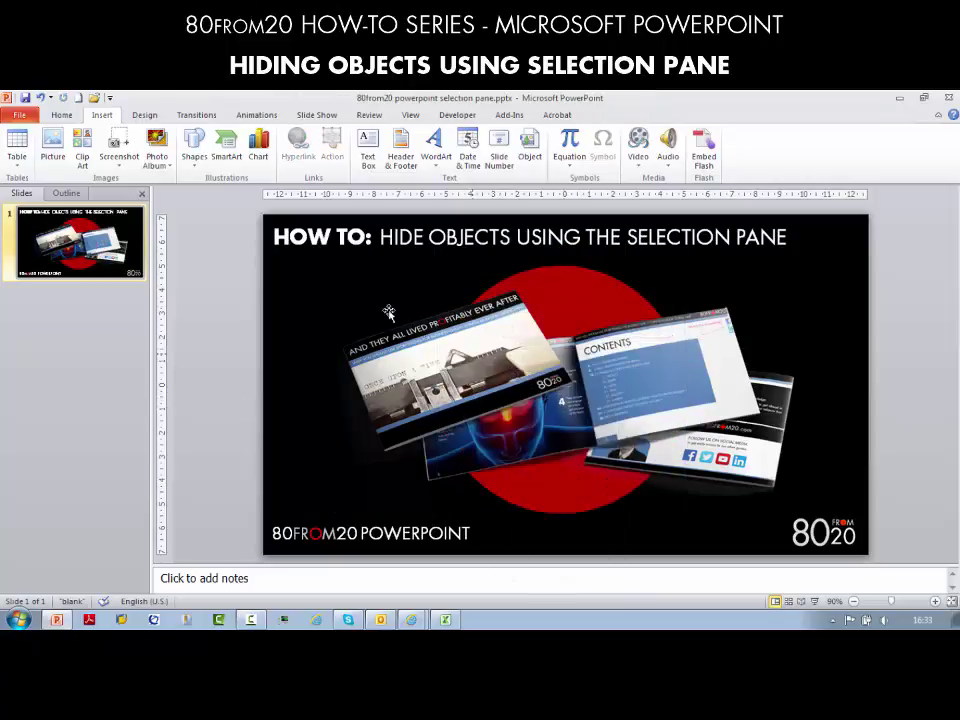
pyautogui.click(61, 114)
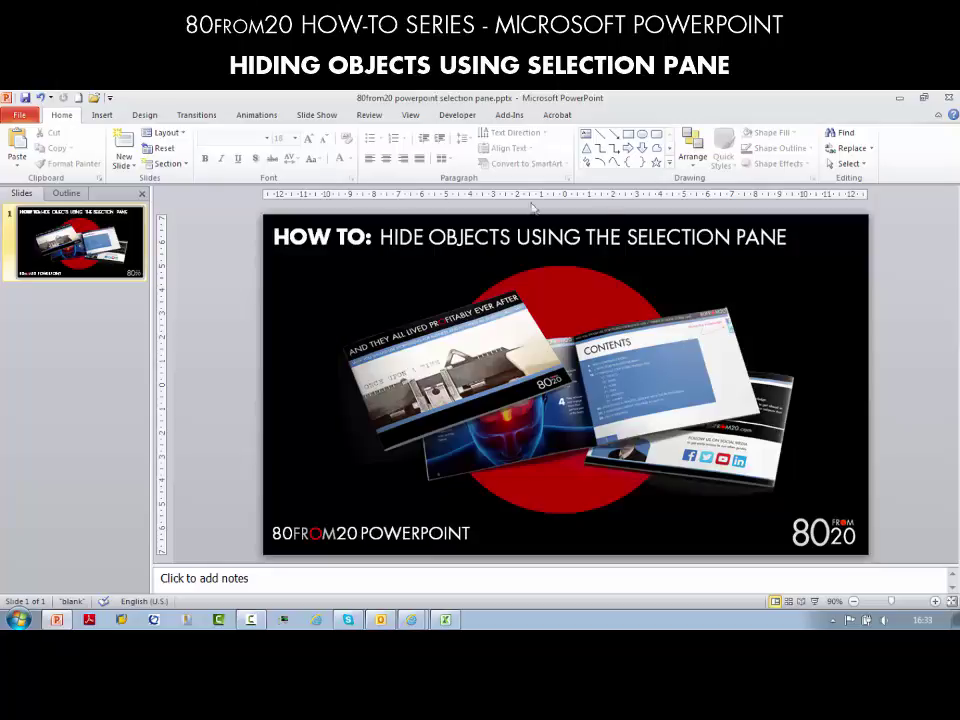
# Open the Selection Pane and hide Picture 11, the e-book pictures
pyautogui.click(849, 164)
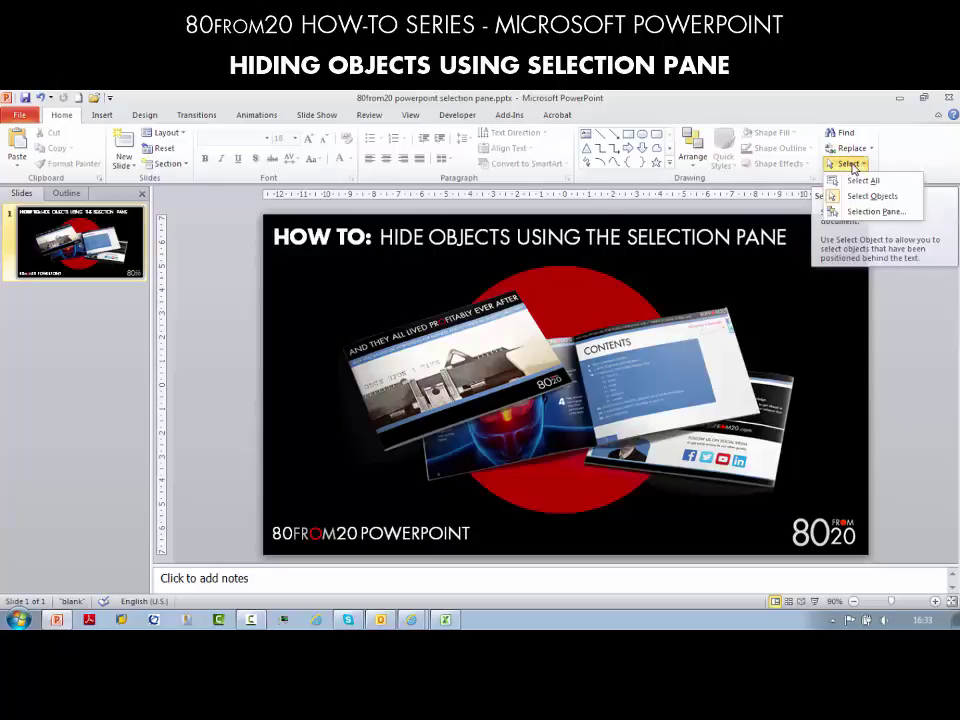
pyautogui.click(870, 212)
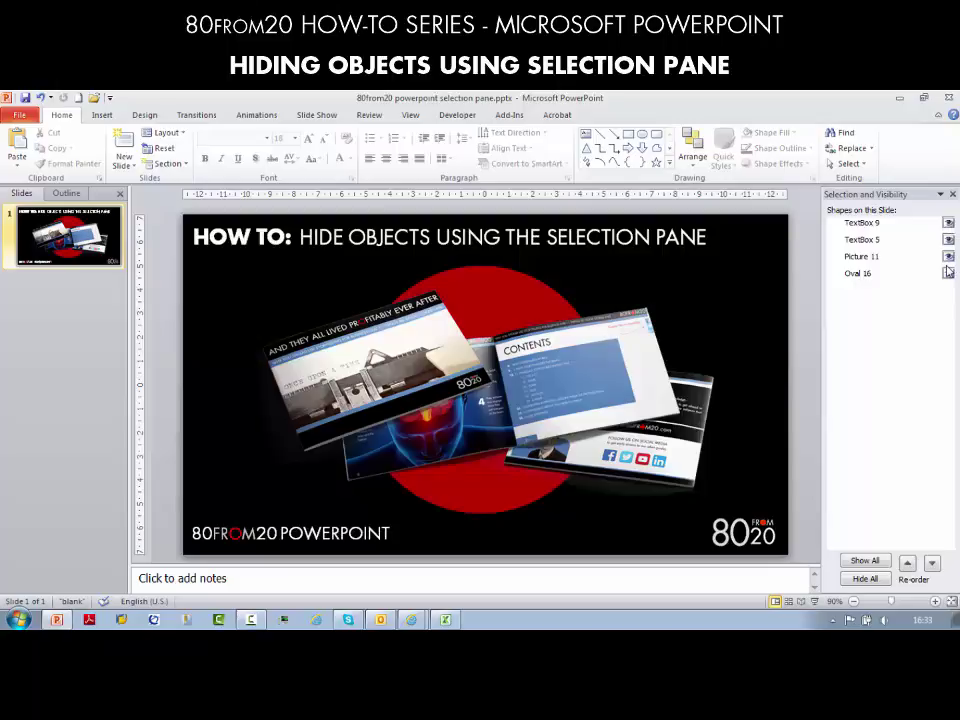
pyautogui.click(438, 380)
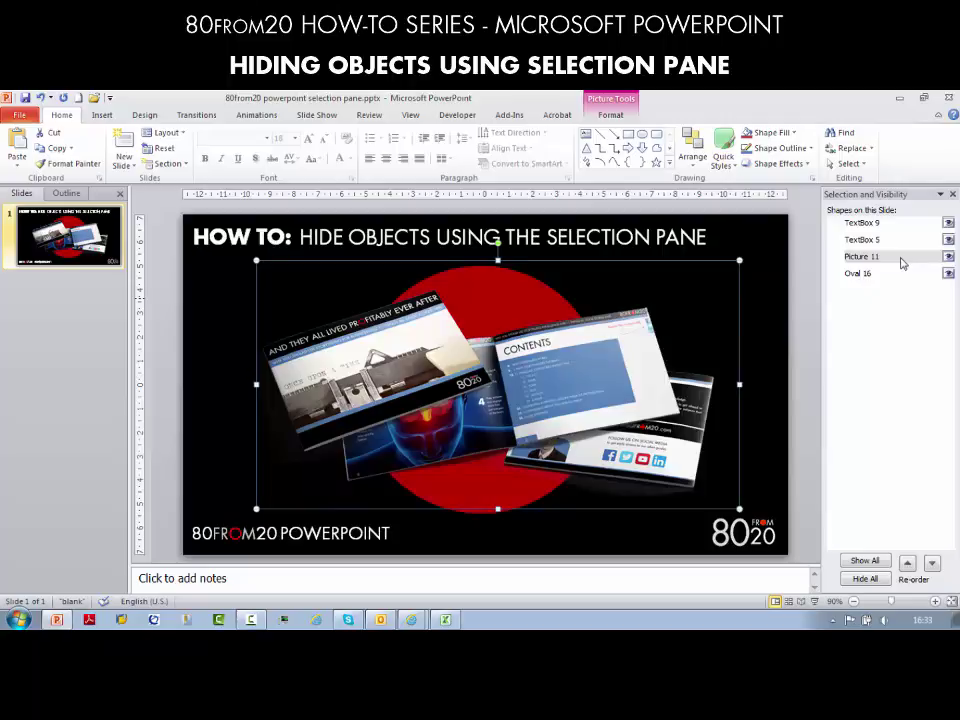
pyautogui.click(948, 257)
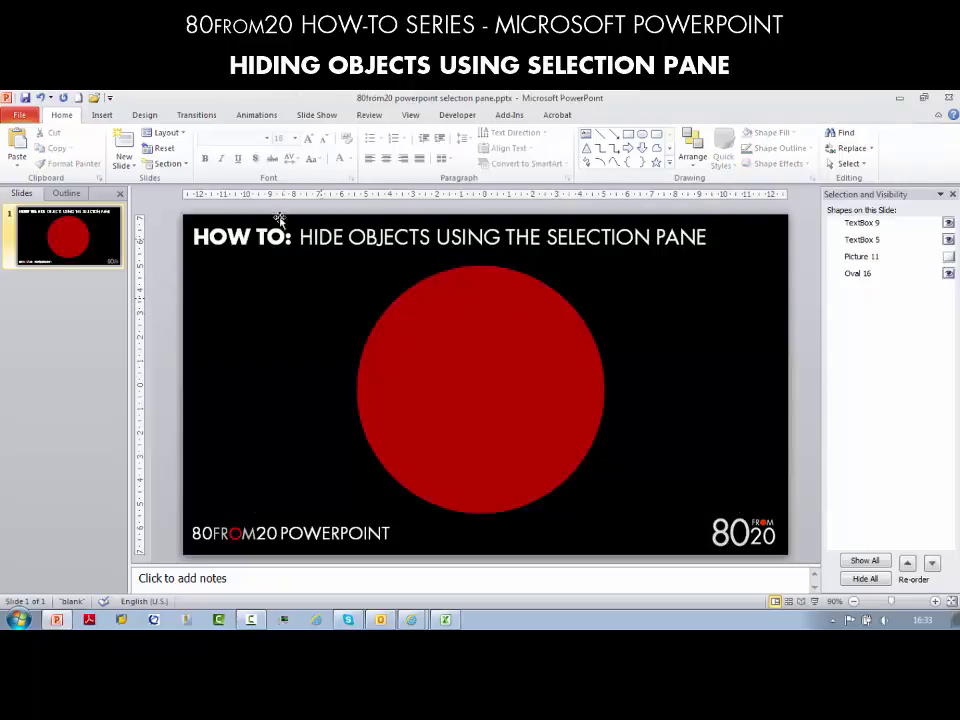
pyautogui.click(103, 116)
# Add a text box left of the circle reading 'FREE / E-BOOK' on two centred lines in Futura Std Book
pyautogui.click(368, 150)
pyautogui.click(236, 320)
pyautogui.write('FREE')
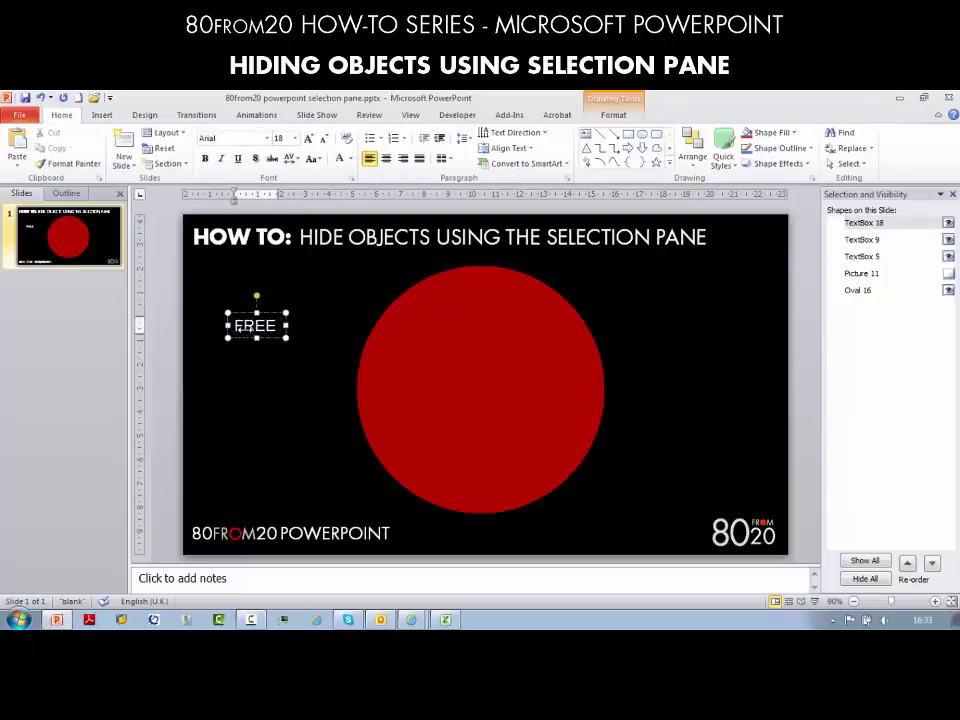
pyautogui.write(' E-BOOK')
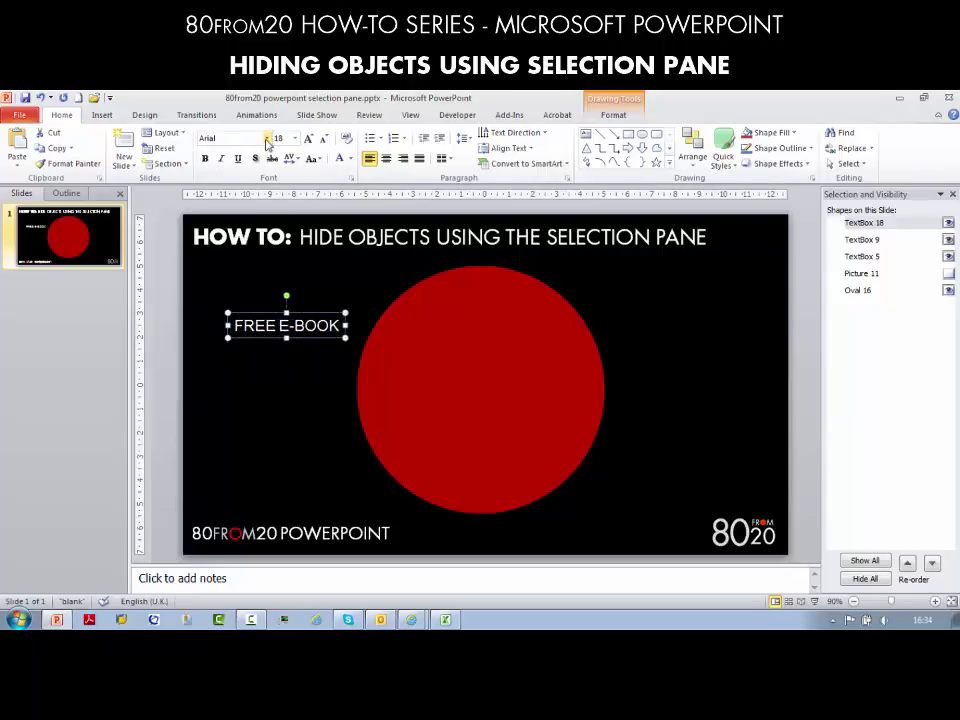
pyautogui.click(267, 138)
pyautogui.scroll(10, 392, 176)
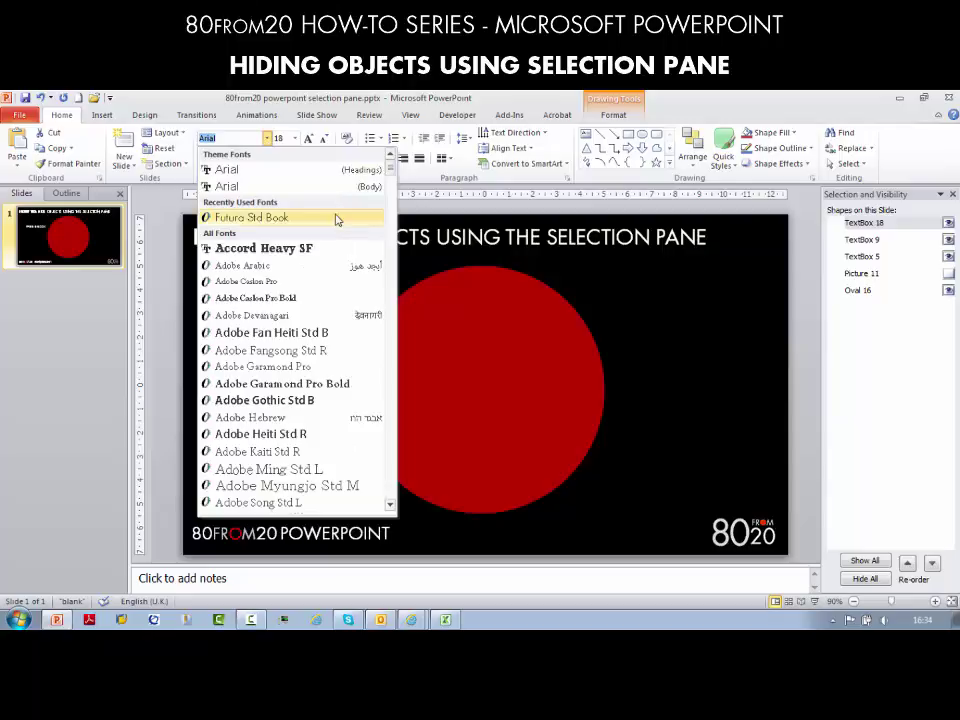
pyautogui.click(258, 216)
pyautogui.click(270, 325)
pyautogui.press('Return')
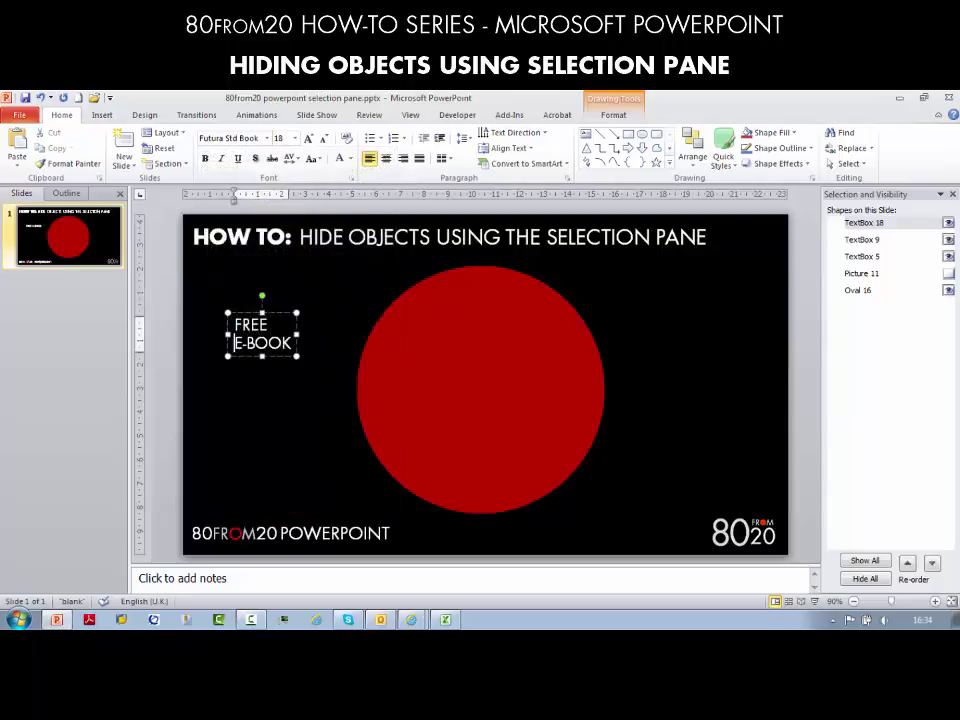
pyautogui.press('Escape')
pyautogui.hotkey('ctrl', 'e')
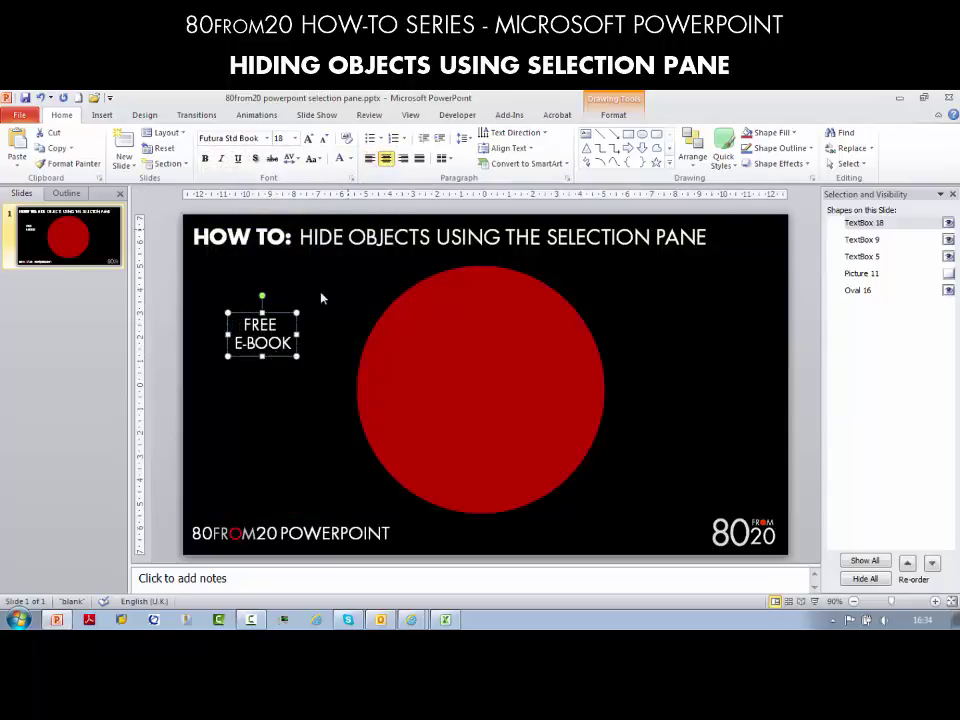
# Move the FREE E-BOOK text to the top of the red circle, leaving Picture 11 hidden
pyautogui.moveTo(276, 360); pyautogui.dragTo(494, 314)
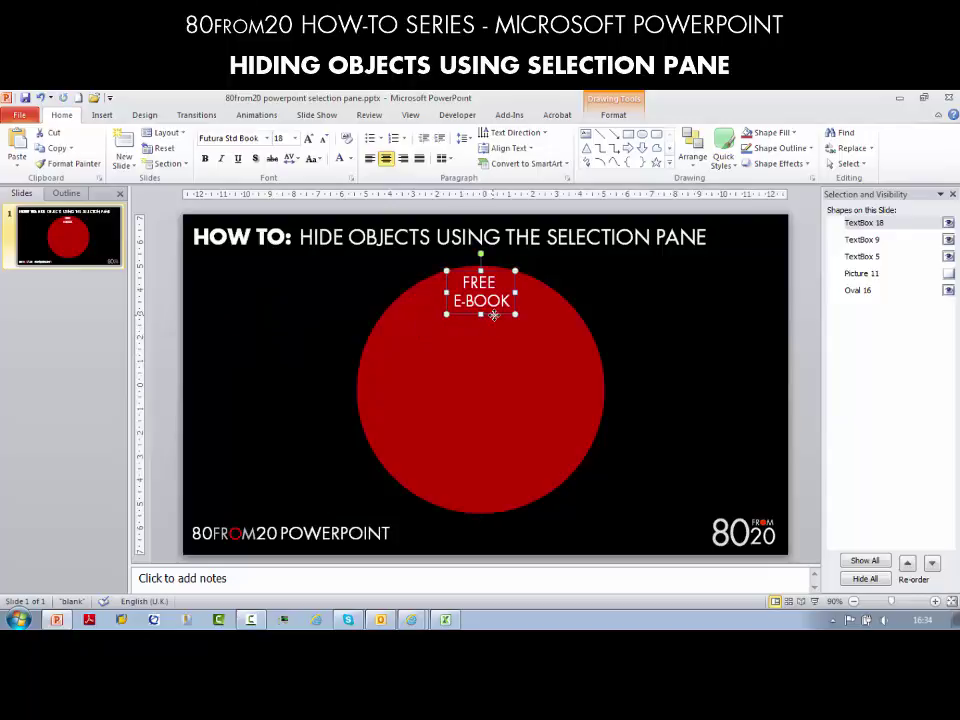
pyautogui.click(949, 274)
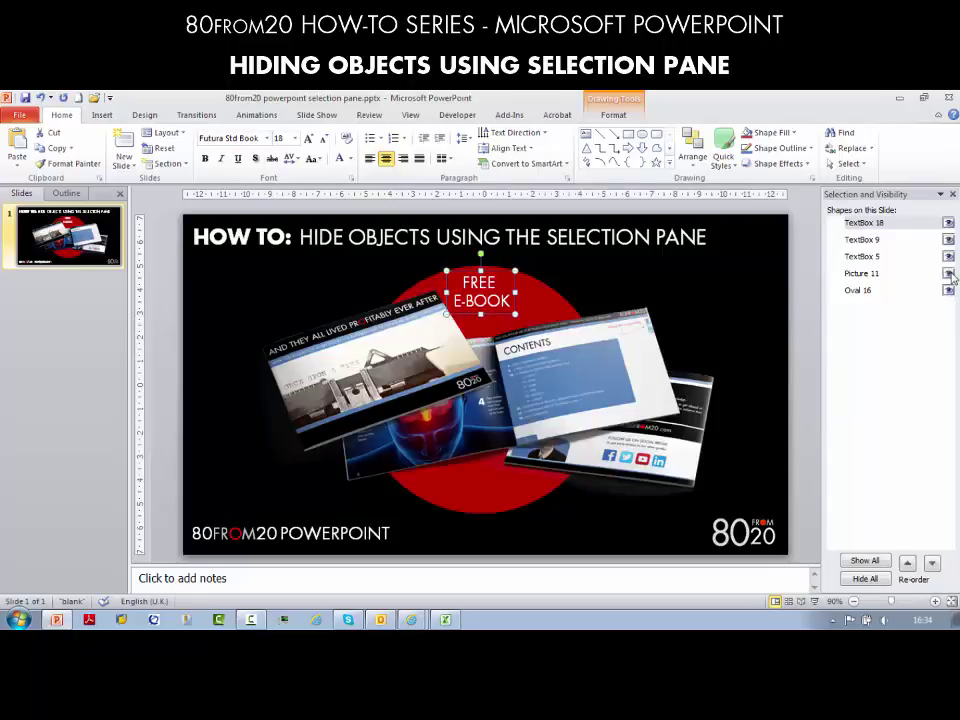
pyautogui.click(950, 275)
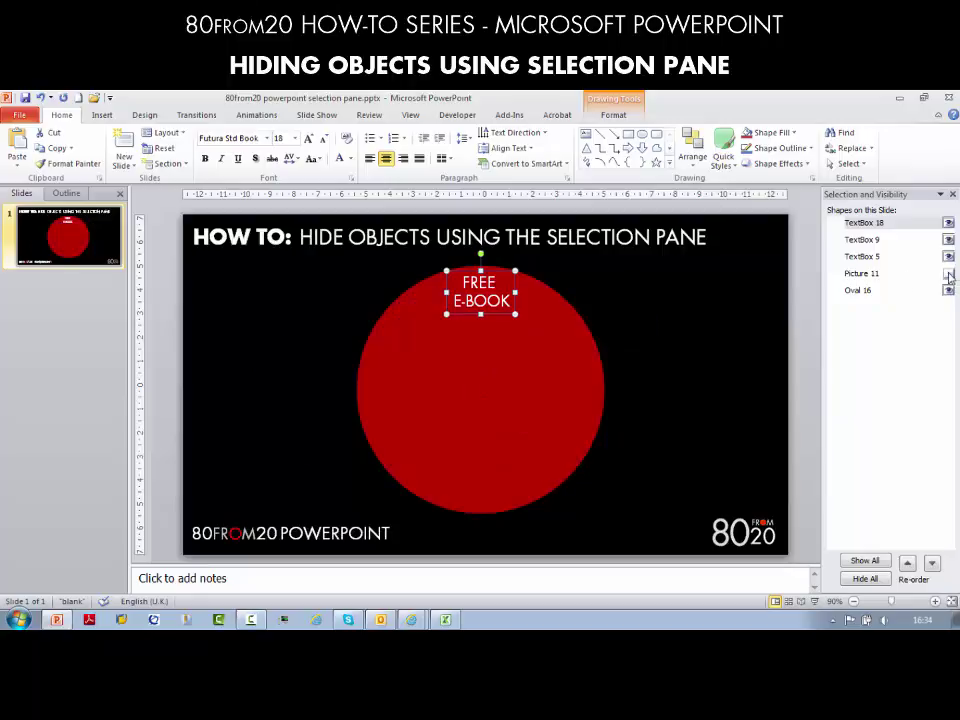
pyautogui.click(493, 316)
pyautogui.click(492, 312)
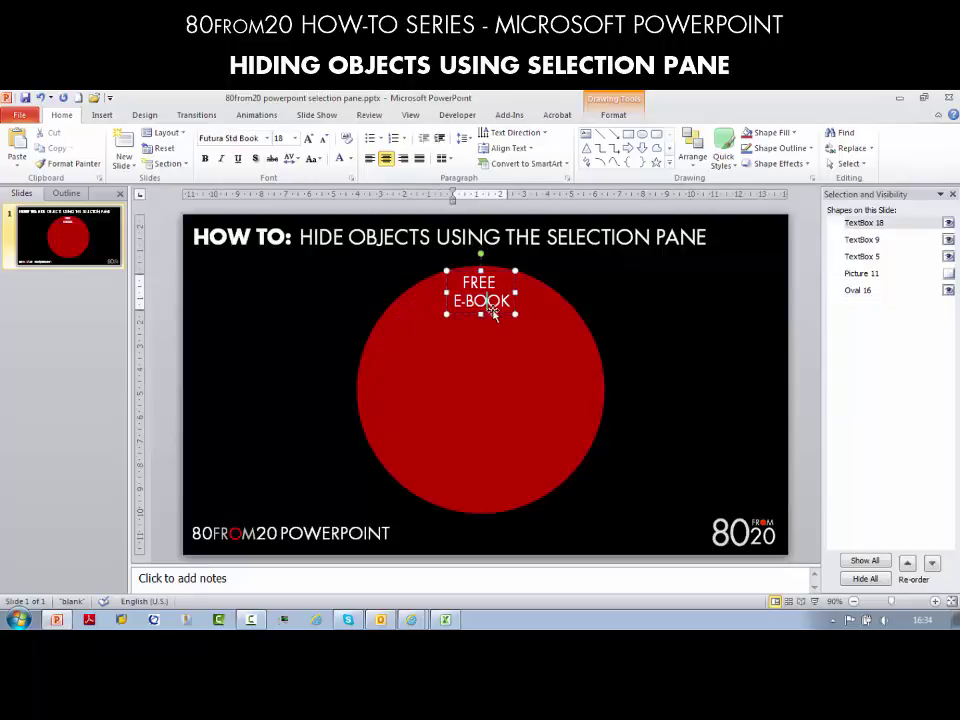
pyautogui.click(949, 274)
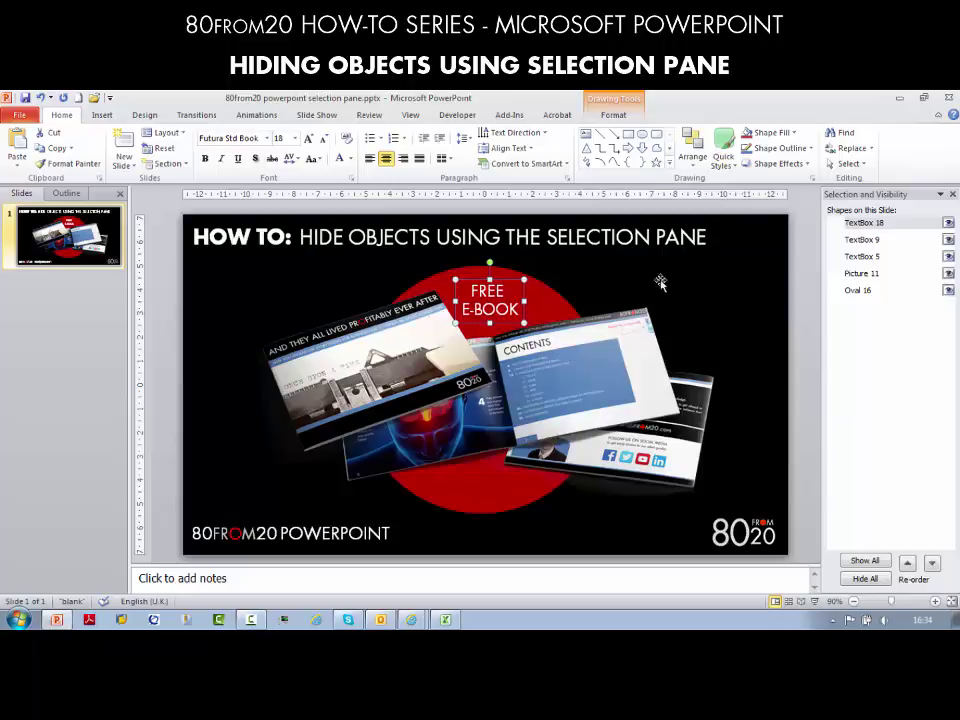
pyautogui.click(948, 273)
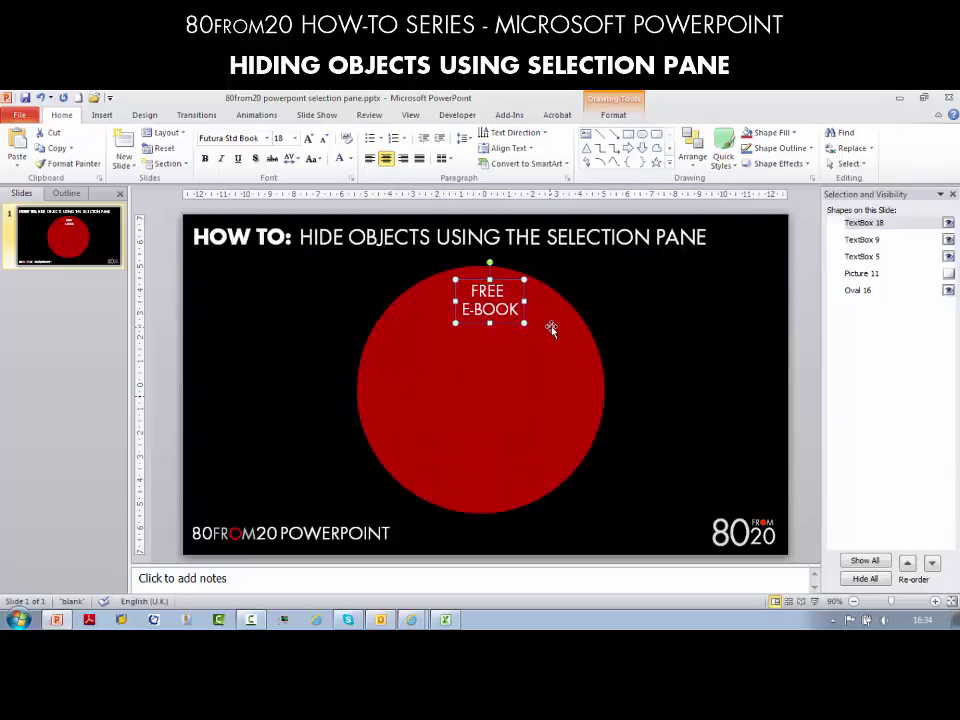
# Duplicate the text box to the circle's bottom and change it to 'OUT / NOW!' on two lines
pyautogui.hotkey('ctrl', 'c')
pyautogui.hotkey('ctrl', 'v')
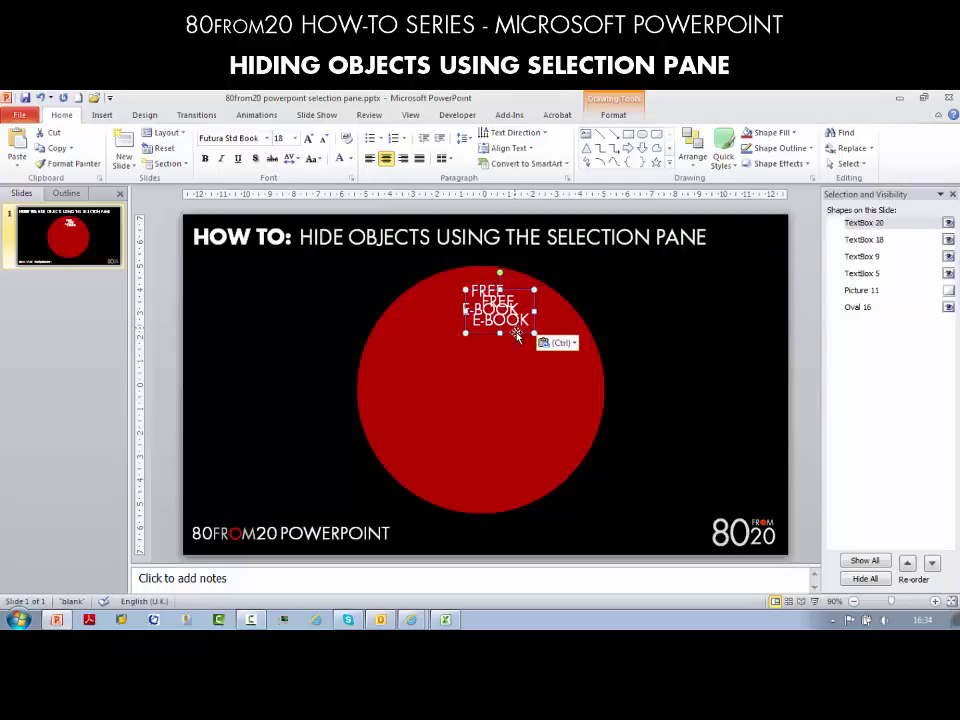
pyautogui.moveTo(516, 338); pyautogui.dragTo(452, 470)
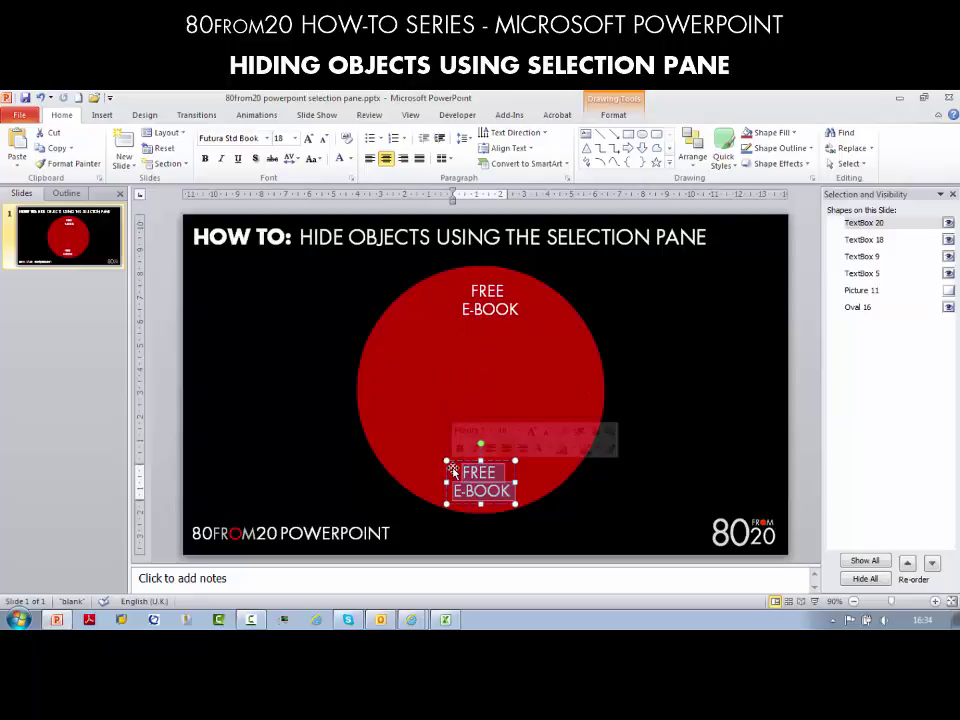
pyautogui.write('OUT N')
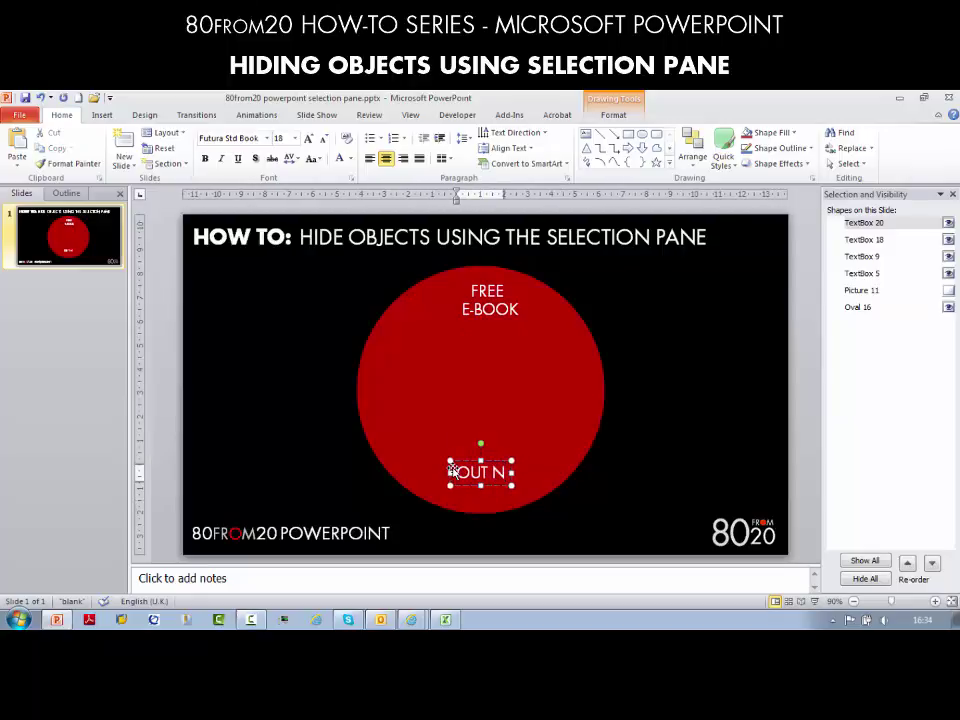
pyautogui.write('OW')
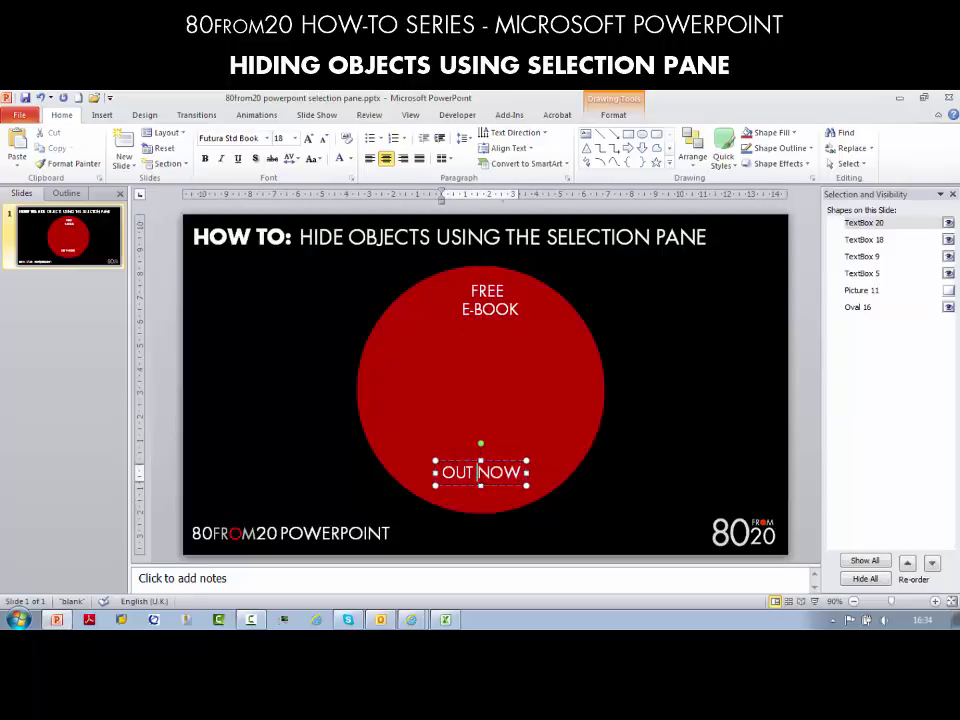
pyautogui.click(477, 472)
pyautogui.press('Return')
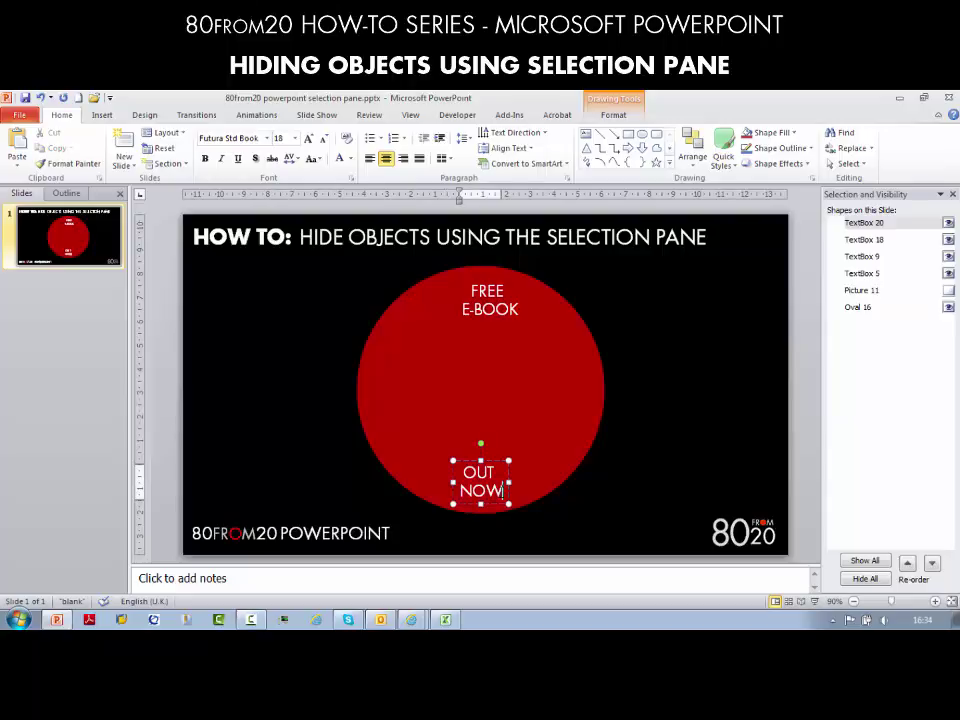
pyautogui.write('!')
# Make the OUT NOW! text bold, show Picture 11 again, and nudge the text down
pyautogui.moveTo(503, 491); pyautogui.dragTo(458, 466)
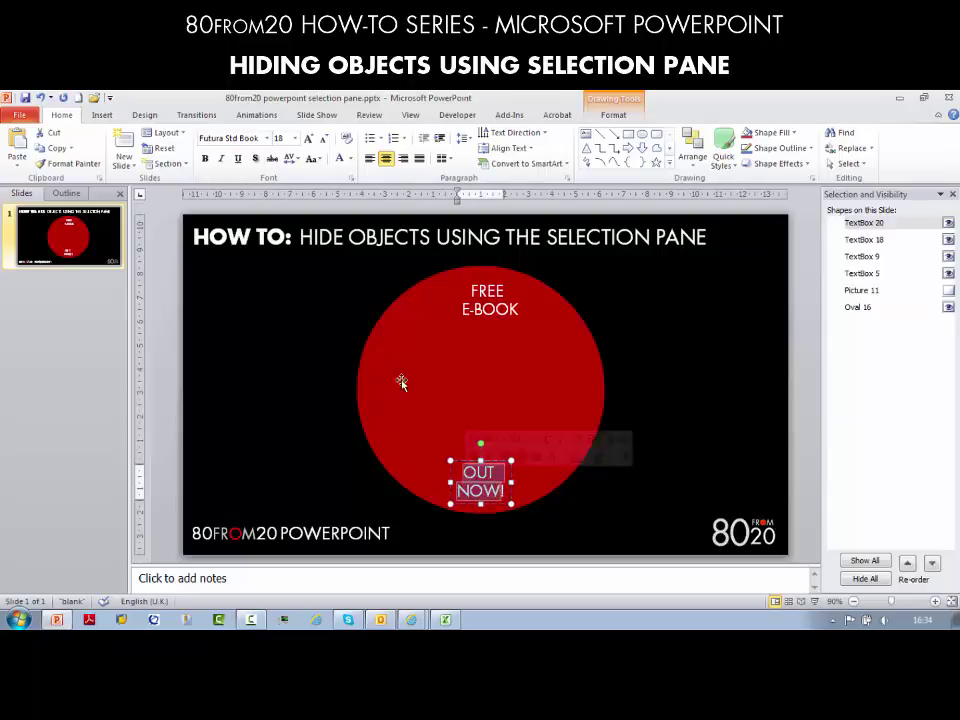
pyautogui.click(205, 160)
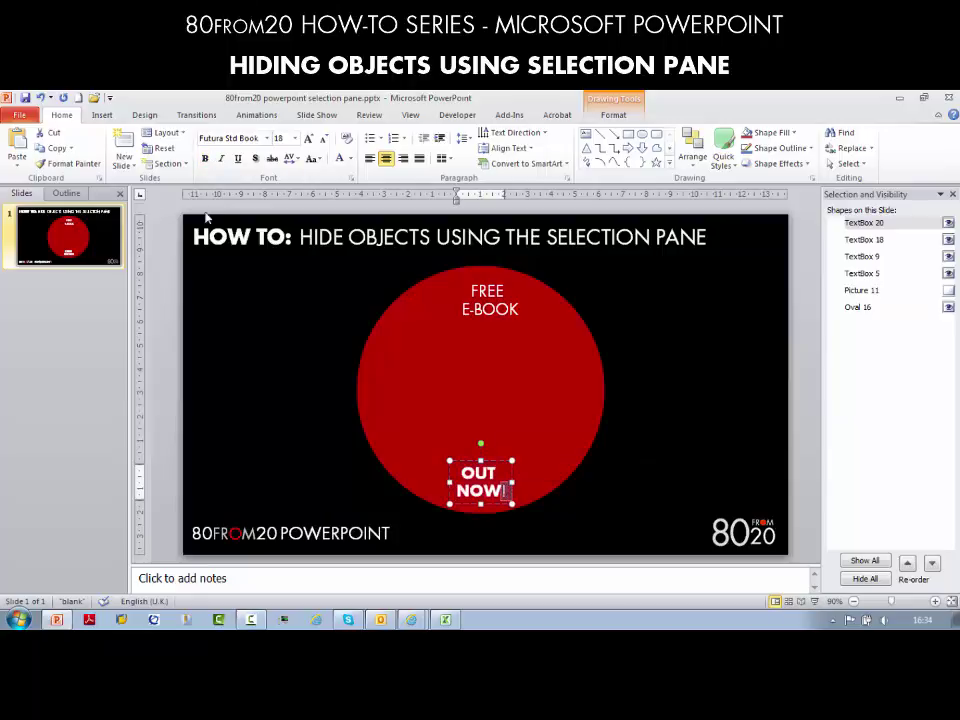
pyautogui.click(948, 291)
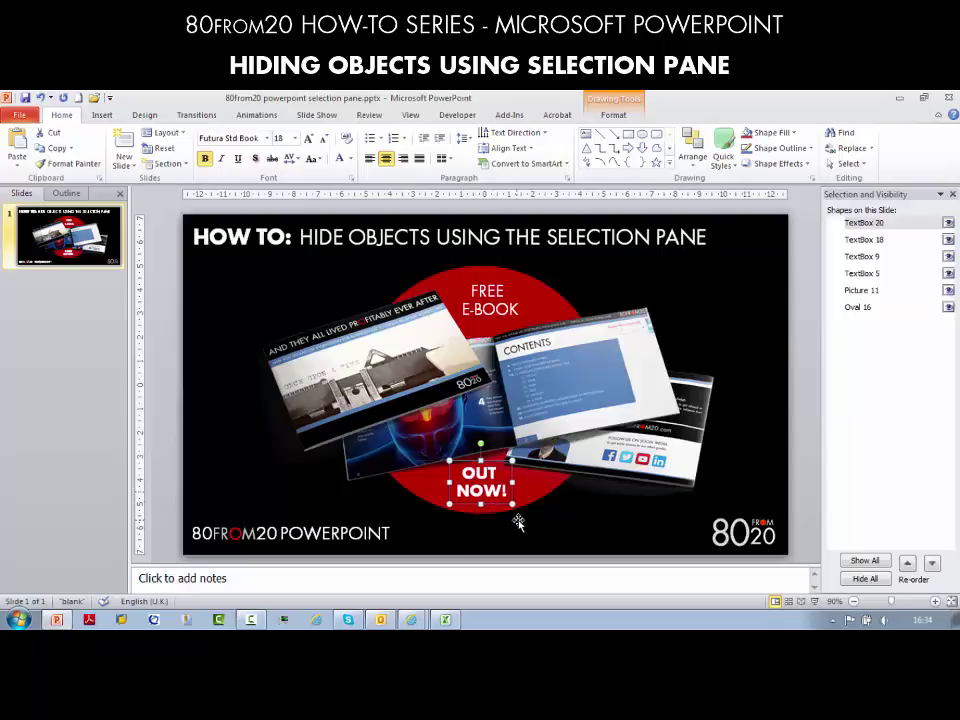
pyautogui.press('Down')
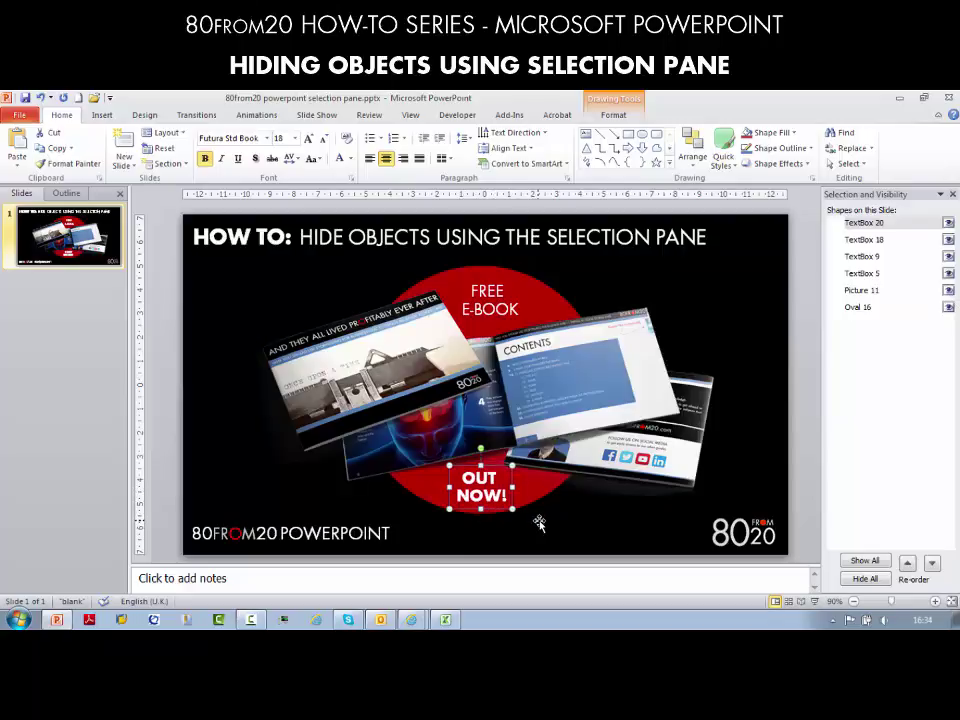
pyautogui.click(801, 470)
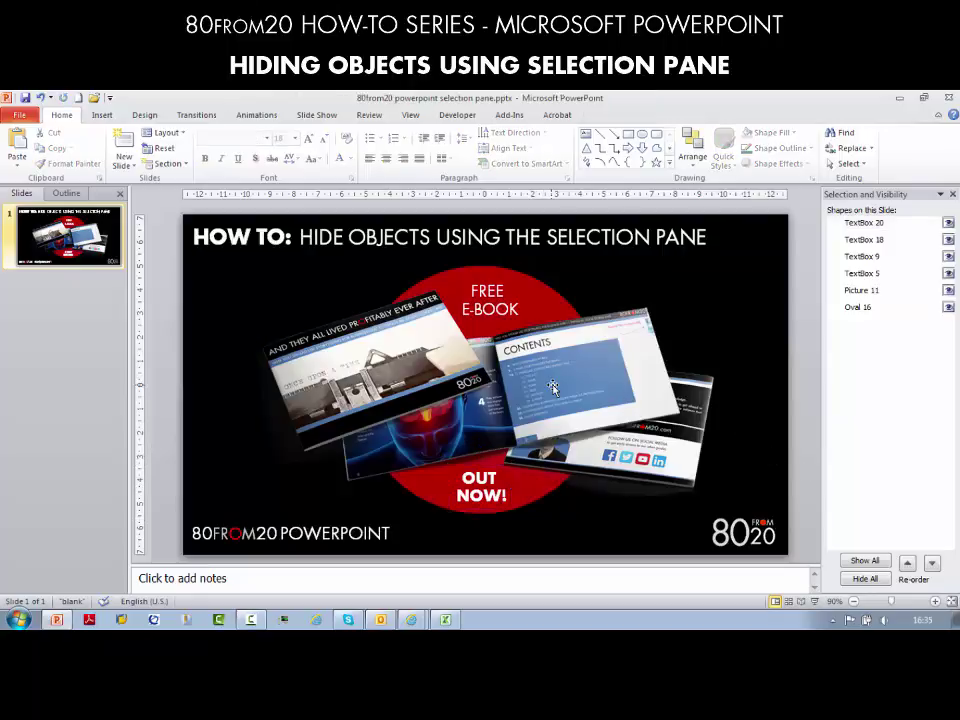
pyautogui.moveTo(550, 388)
pyautogui.mouseDown()
pyautogui.moveTo(560, 365)
pyautogui.moveTo(552, 386)
pyautogui.mouseUp()
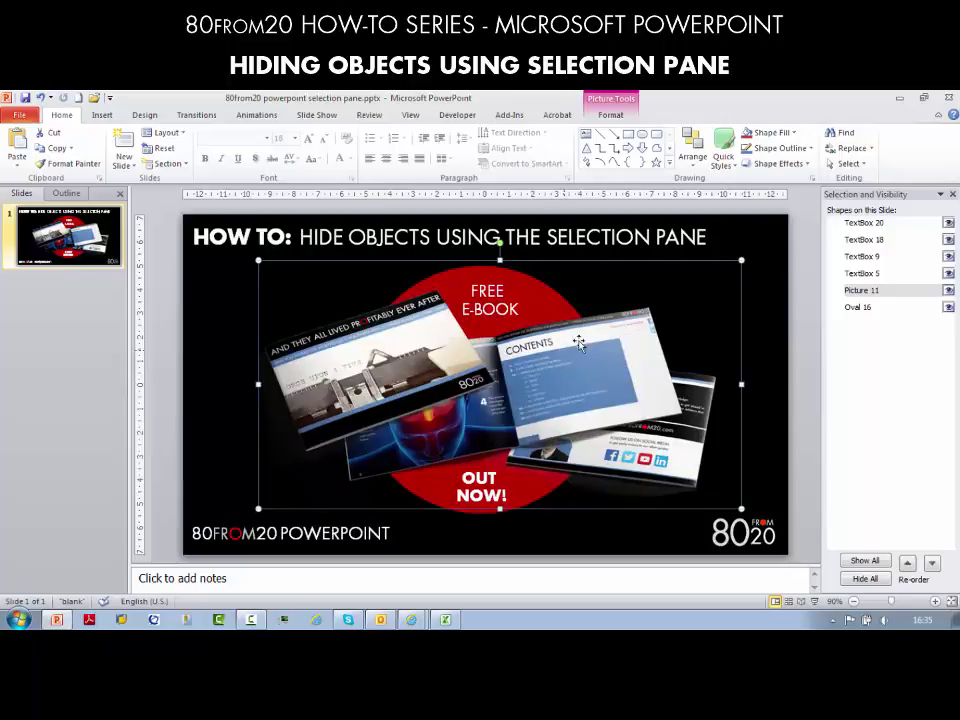
pyautogui.click(949, 290)
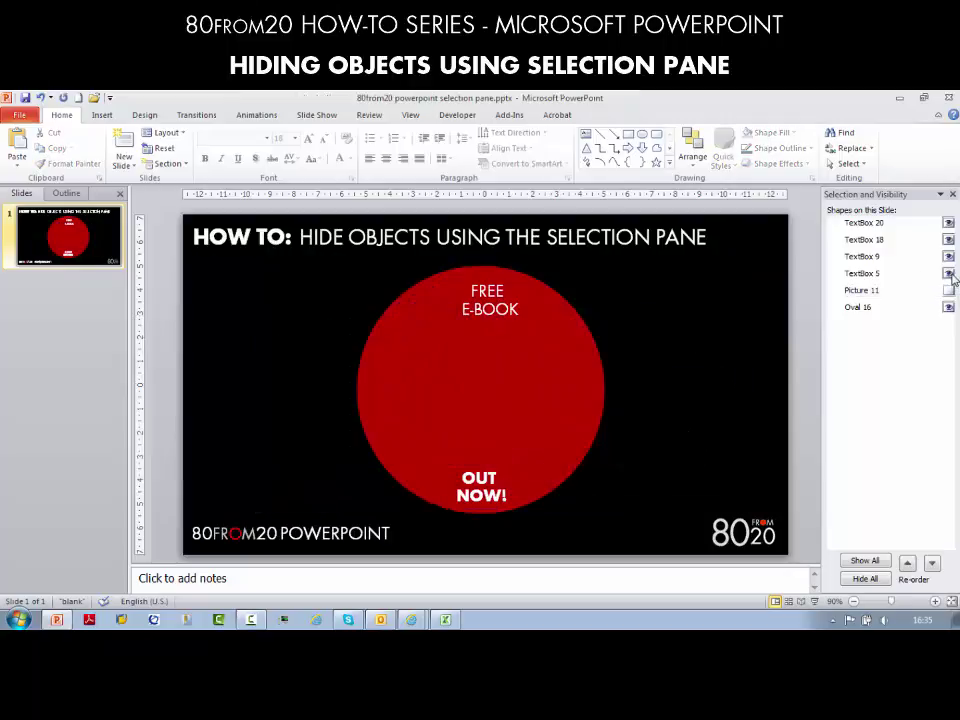
pyautogui.click(949, 274)
pyautogui.click(949, 273)
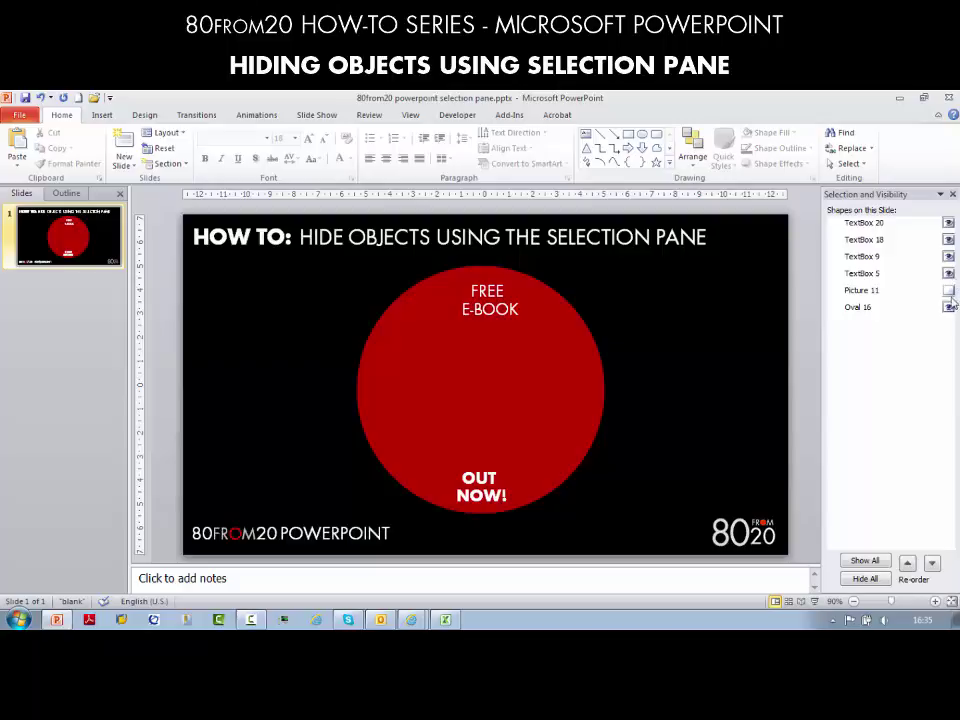
pyautogui.click(949, 308)
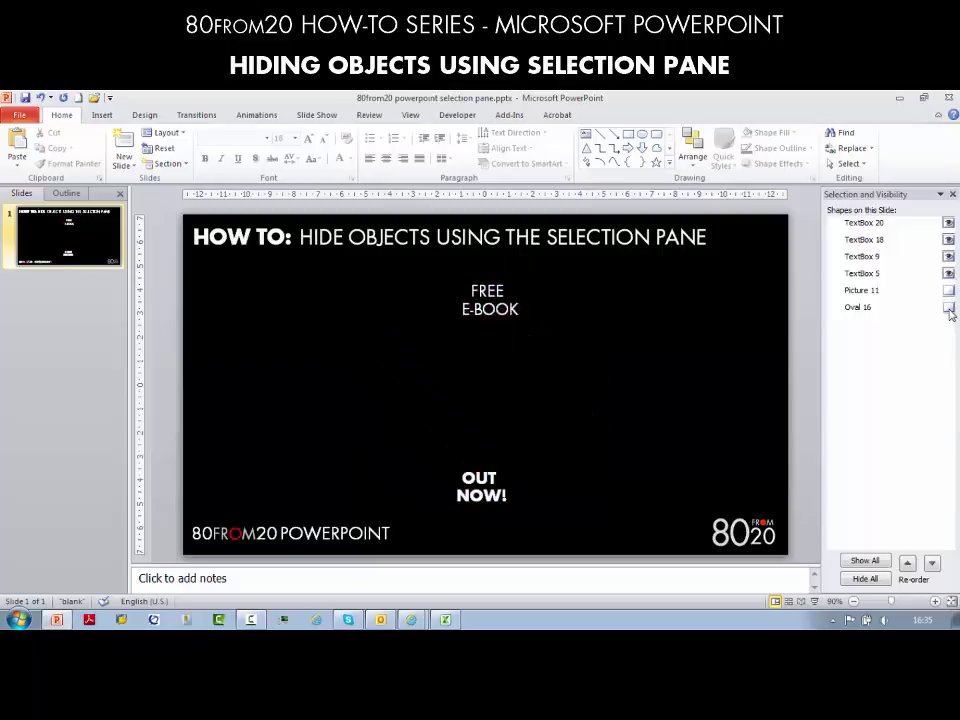
pyautogui.click(949, 308)
pyautogui.click(949, 290)
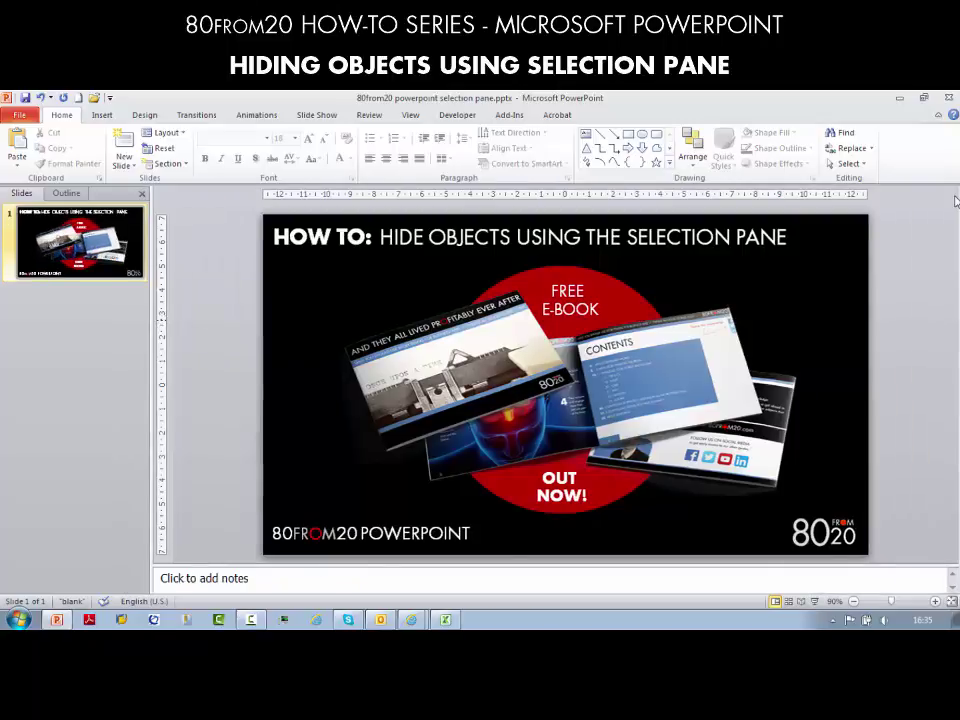
pyautogui.click(952, 194)
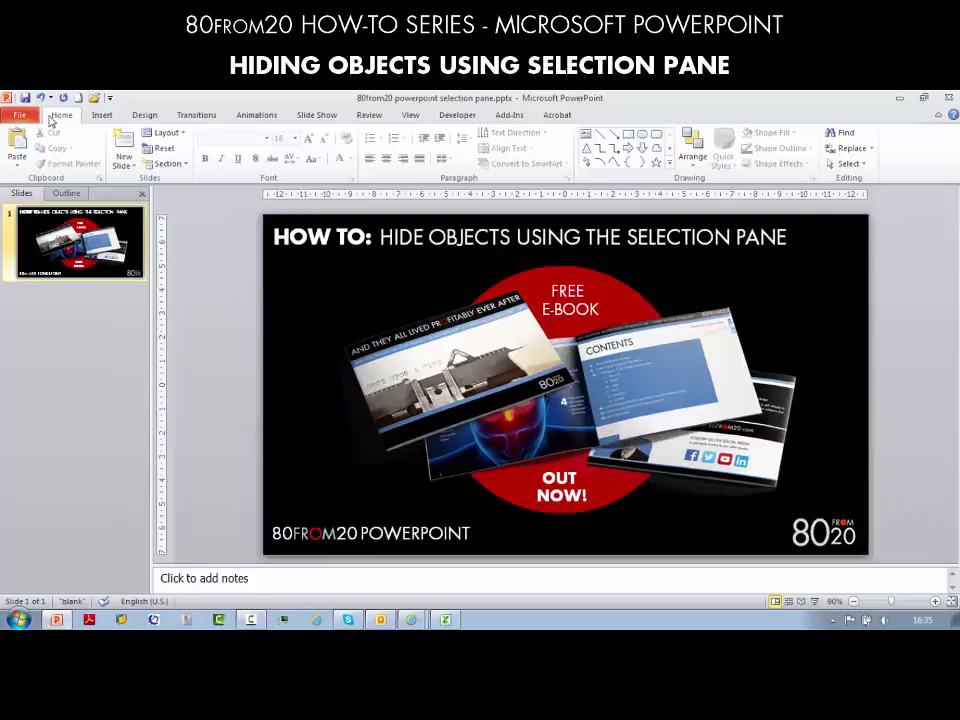
pyautogui.click(851, 164)
pyautogui.click(872, 211)
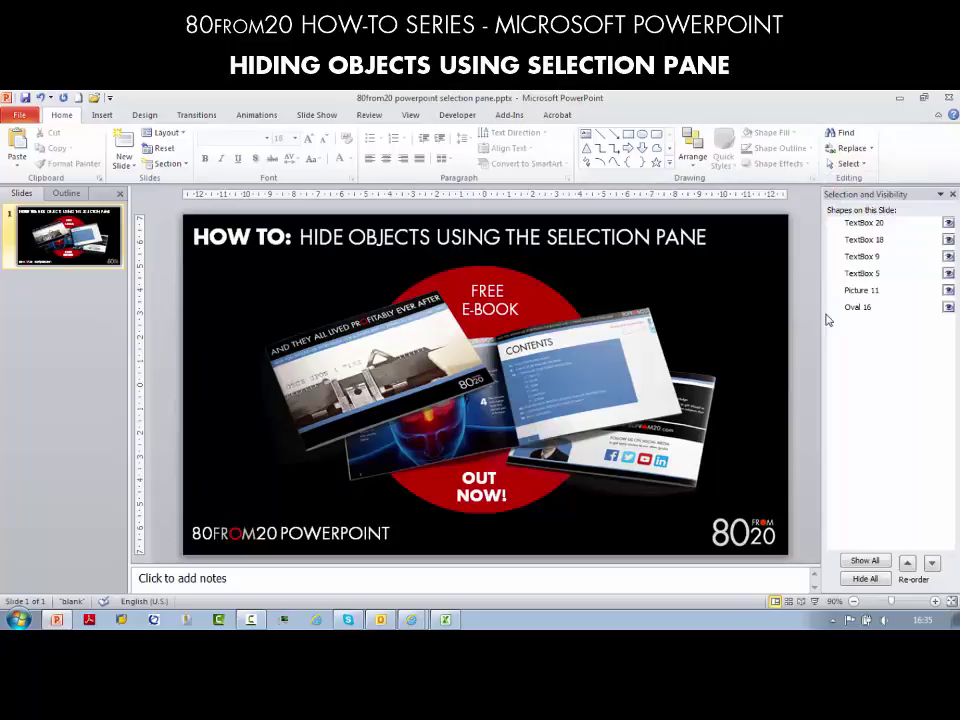